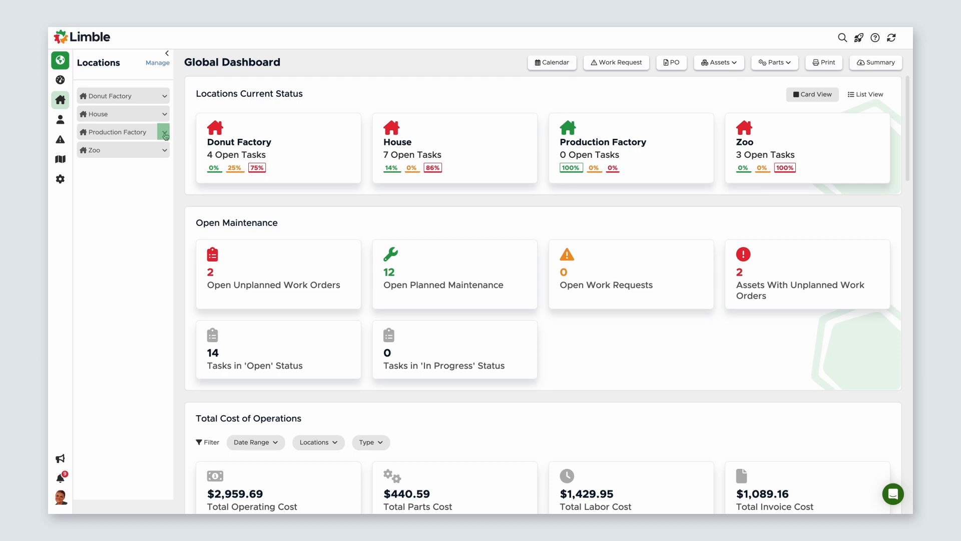
Create a blank PM template named "Quarterly HVAC Inspection - Unit 3" for the Production Factory location.
{"action": "left_click", "coordinate": [165, 133]}
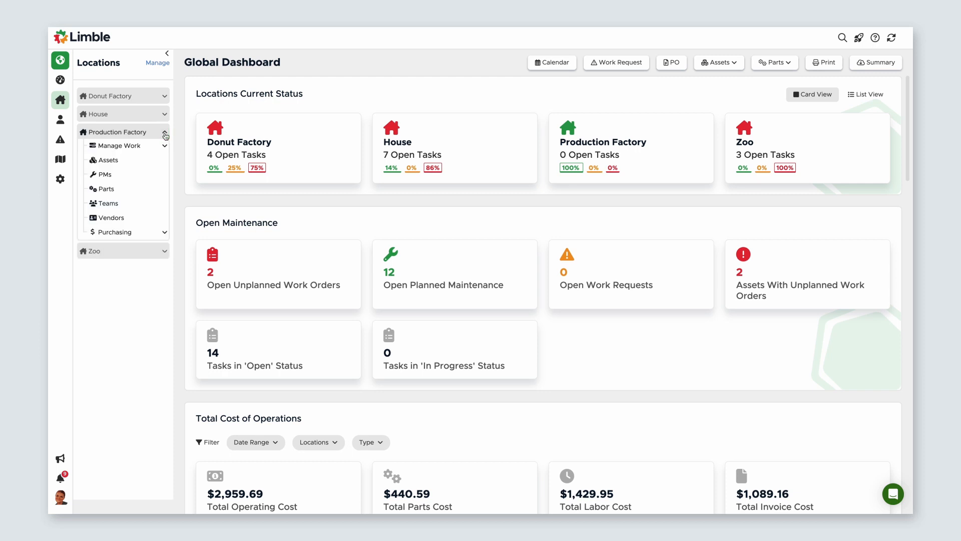
{"action": "left_click", "coordinate": [137, 177]}
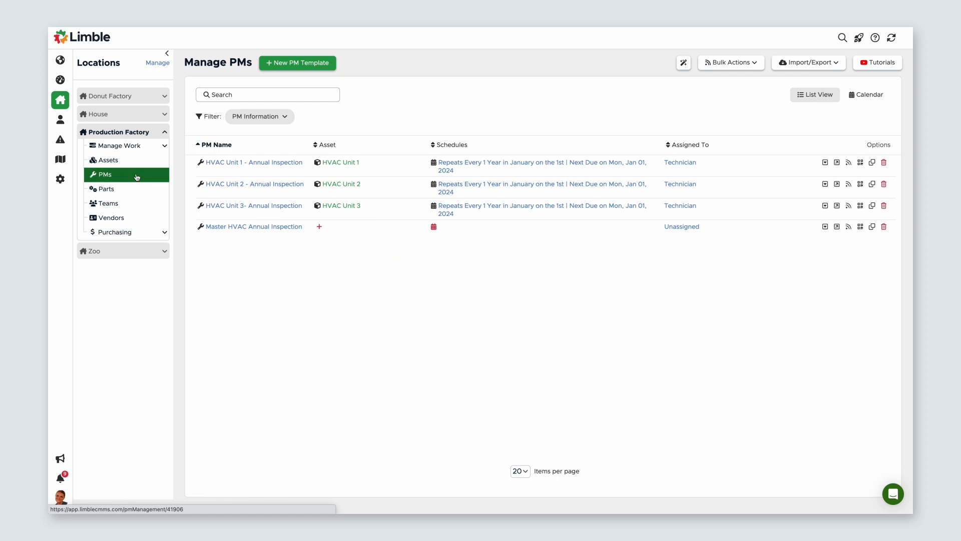
{"action": "left_click", "coordinate": [311, 65]}
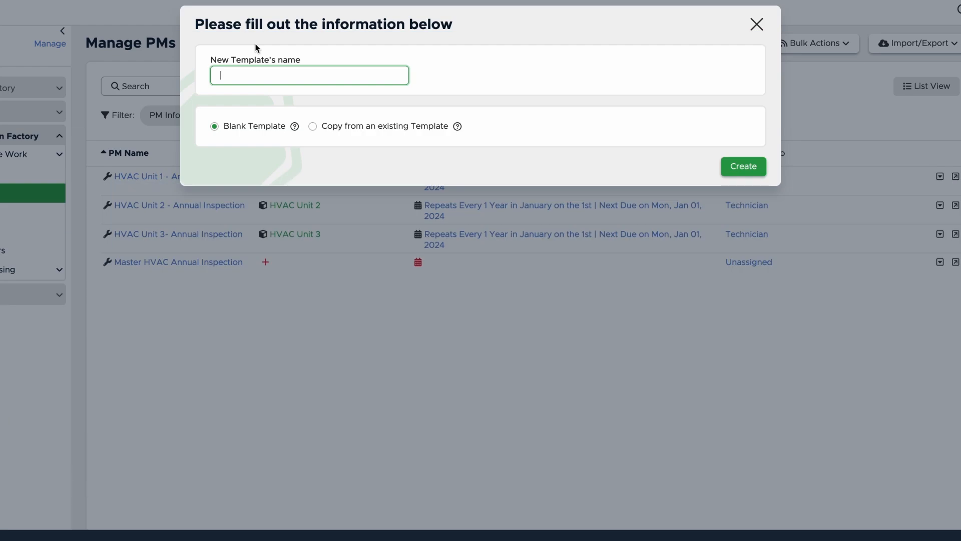
{"action": "type", "text": "Q"}
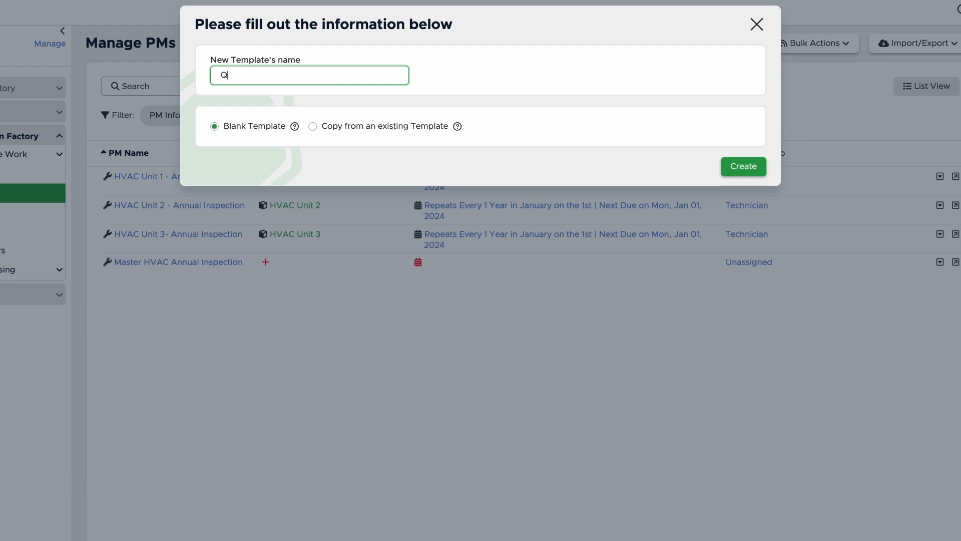
{"action": "type", "text": "uarterly HVAC Inspection - Unit 3"}
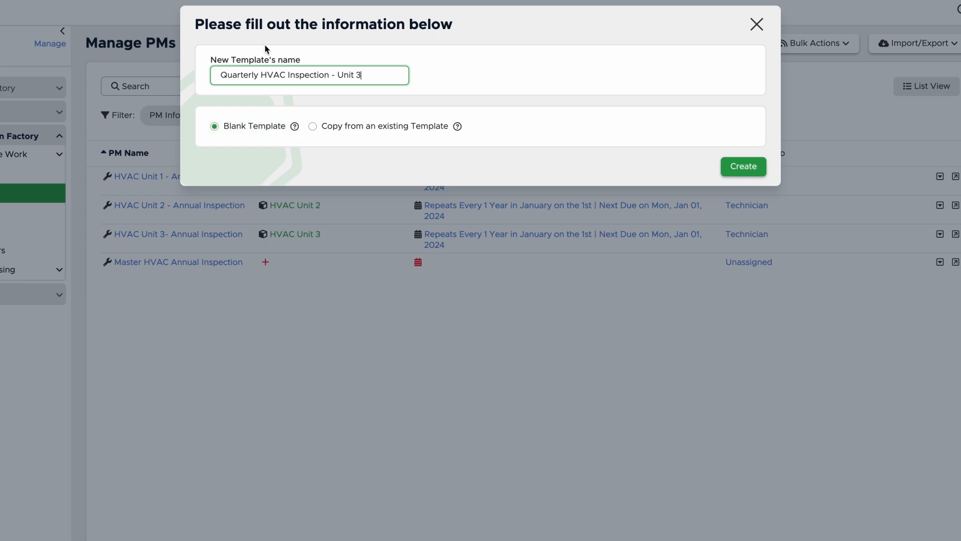
{"action": "left_click", "coordinate": [742, 166]}
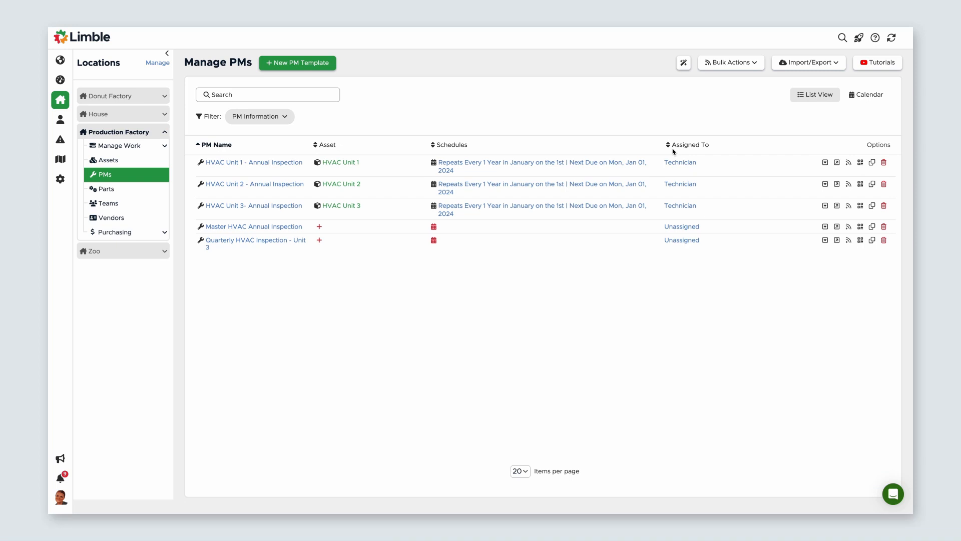
Assign the HVAC Unit 3 asset to the Quarterly HVAC Inspection - Unit 3 template.
{"action": "left_click", "coordinate": [319, 240]}
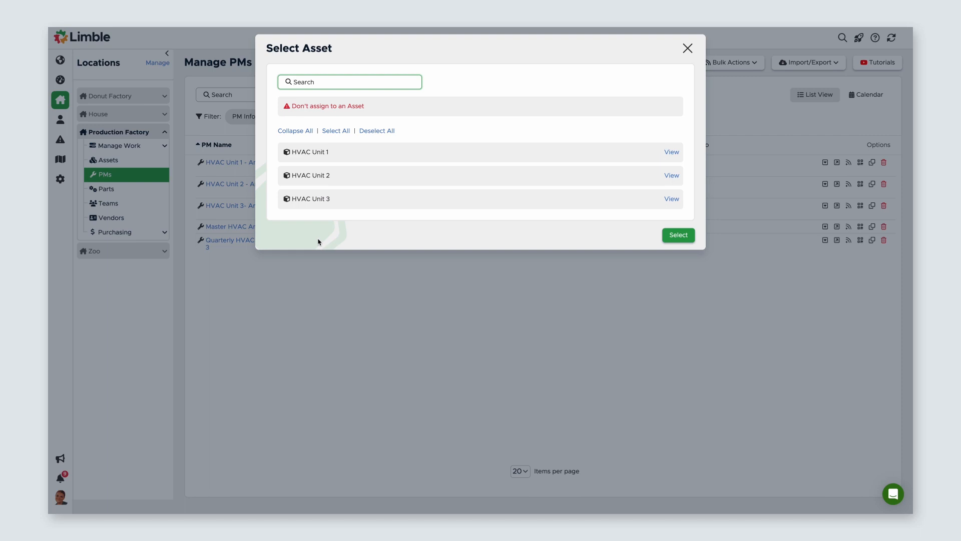
{"action": "left_click", "coordinate": [324, 201]}
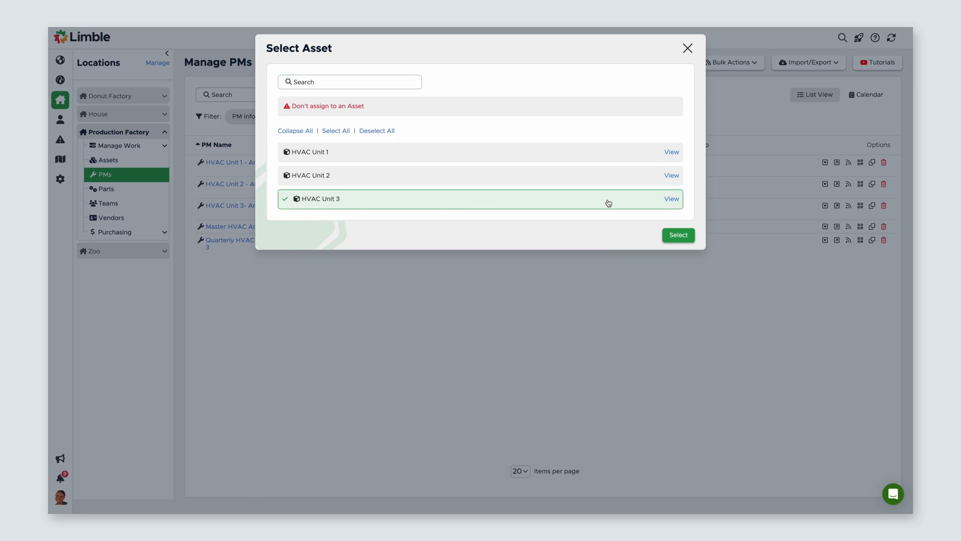
{"action": "left_click", "coordinate": [679, 235]}
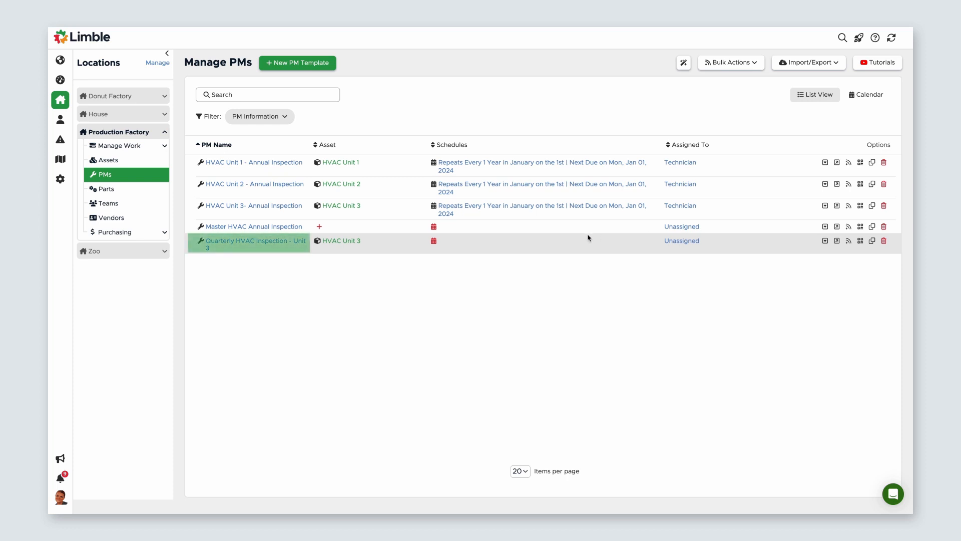
Open the Quarterly HVAC Inspection - Unit 3 template and enter the description "Perform the quarterly inspection, and replace the filter.".
{"action": "left_click", "coordinate": [275, 244]}
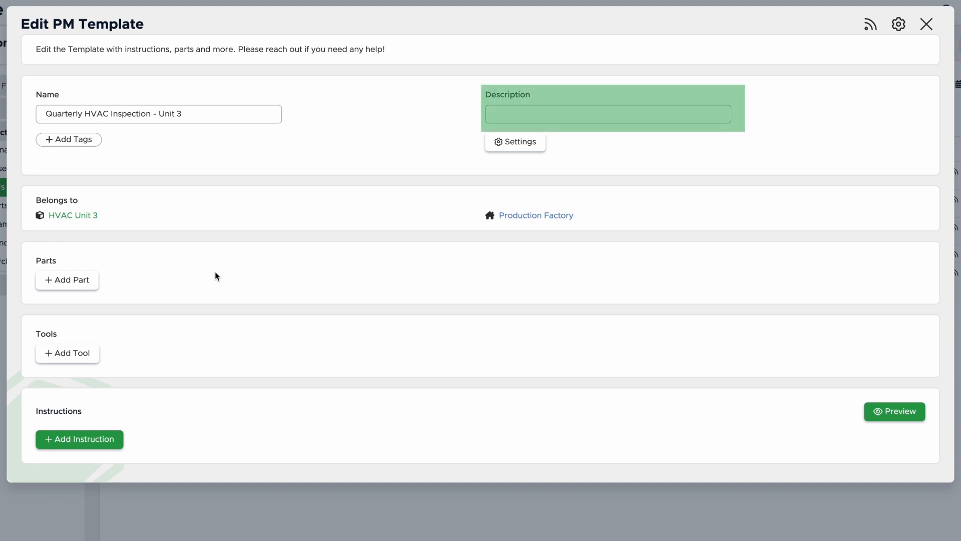
{"action": "left_click", "coordinate": [552, 113]}
{"action": "type", "text": "Perform the"}
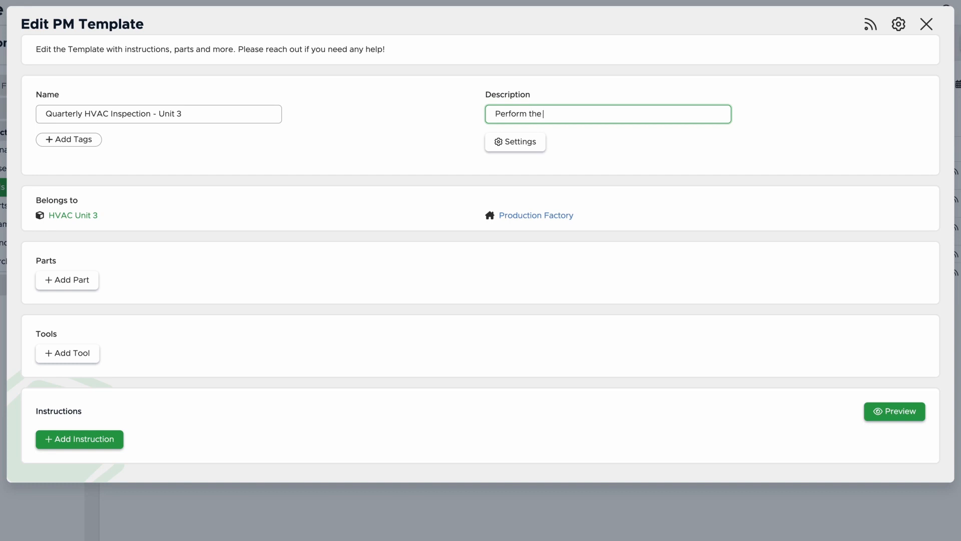
{"action": "type", "text": " quarterly inspection, and replac"}
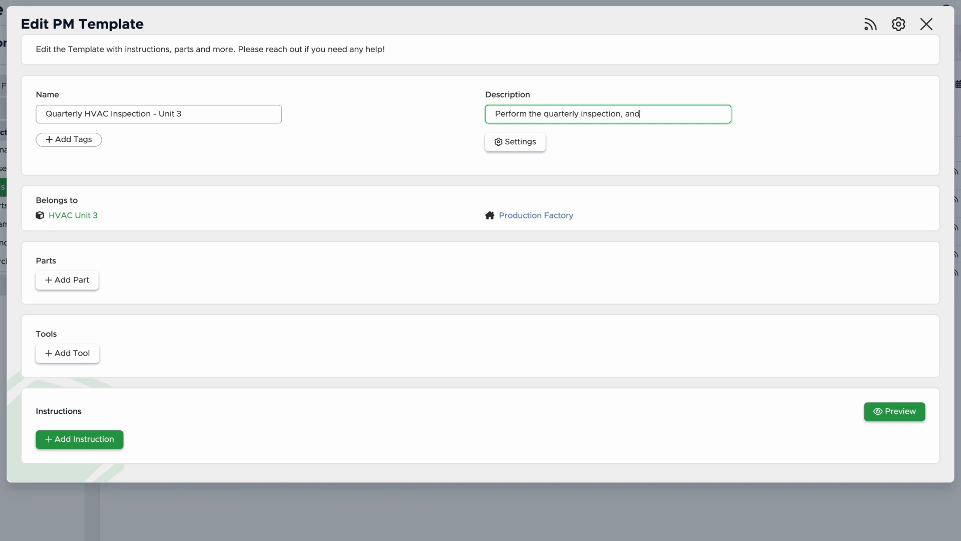
{"action": "type", "text": "e the filter."}
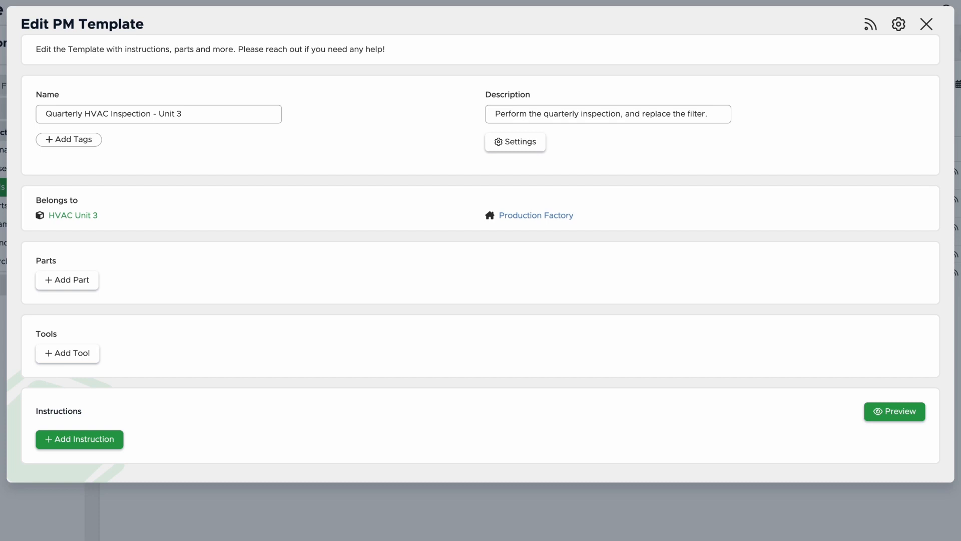
Add a check box instruction "inspect air handling unit" with a check box sub-instruction "check and clean the condensate drain pans".
{"action": "left_click", "coordinate": [107, 442]}
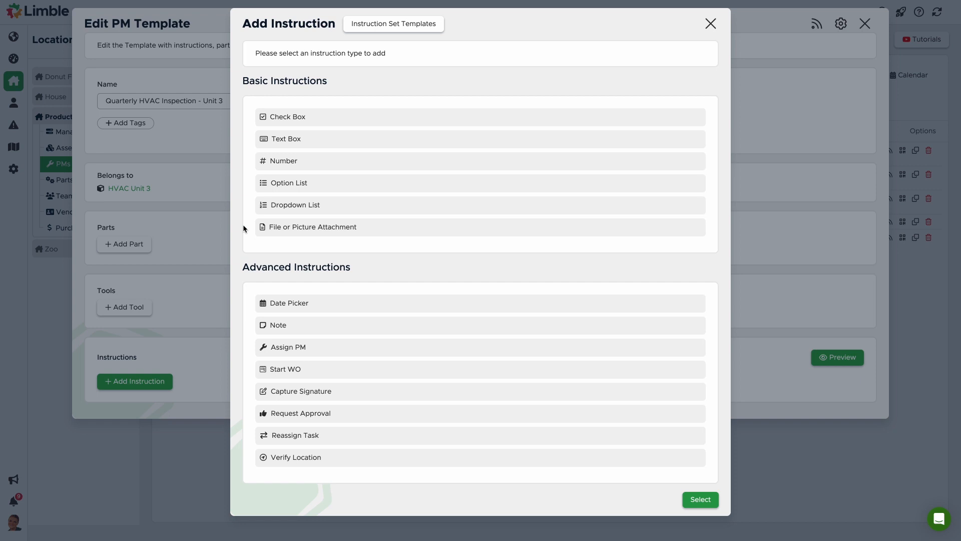
{"action": "left_click", "coordinate": [283, 117]}
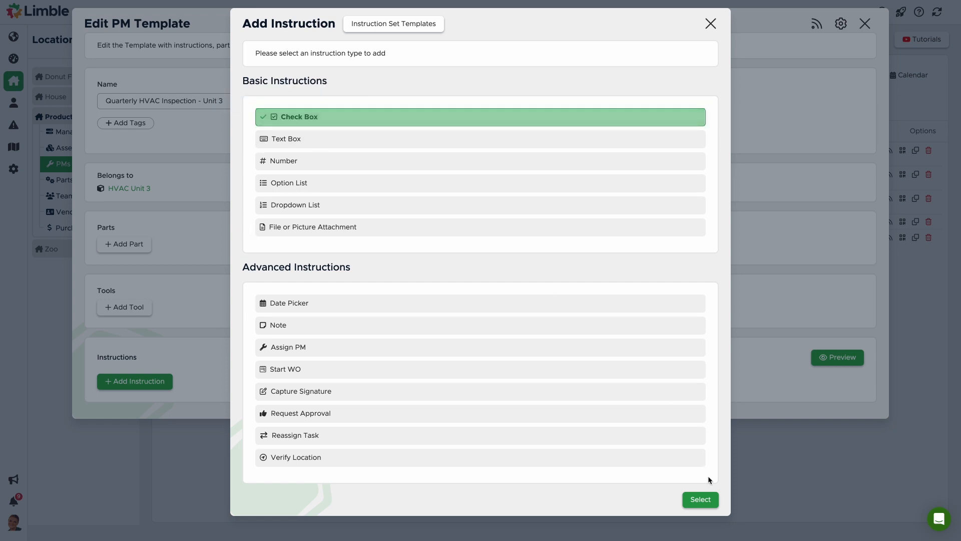
{"action": "left_click", "coordinate": [700, 499]}
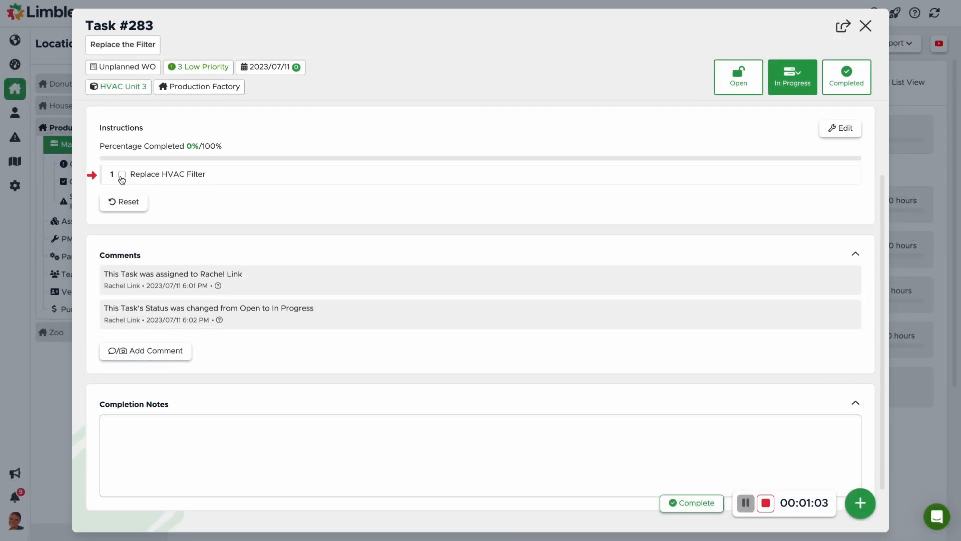
{"action": "left_click", "coordinate": [122, 175]}
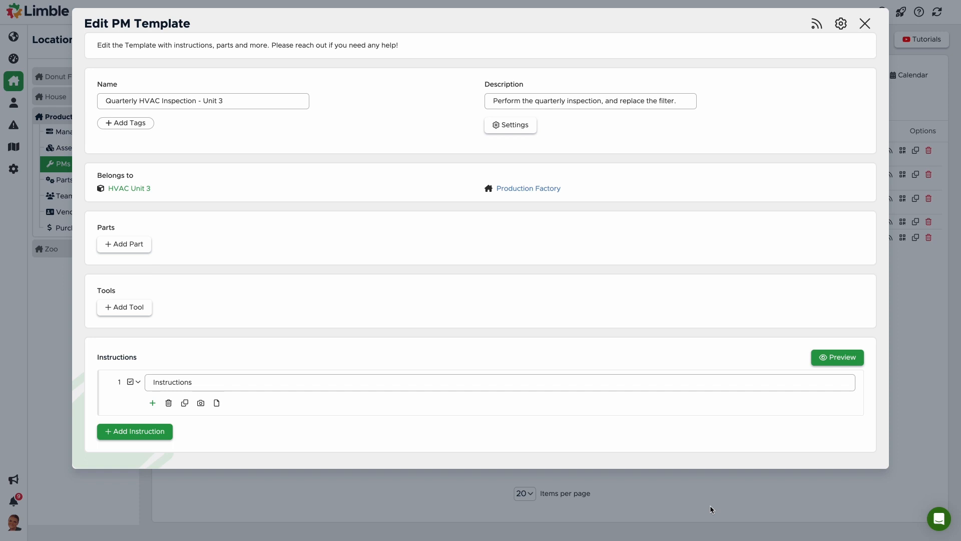
{"action": "type", "text": "inspect air "}
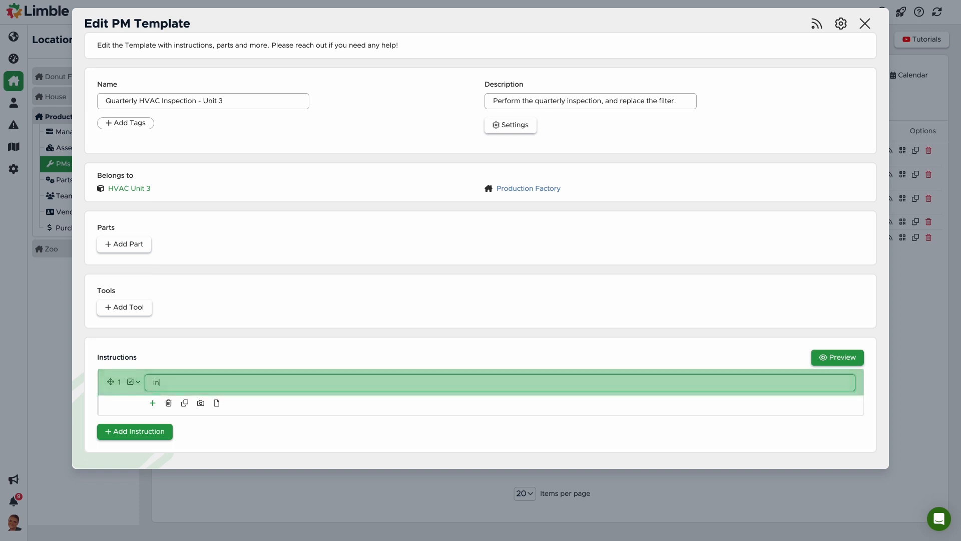
{"action": "type", "text": "handling unit"}
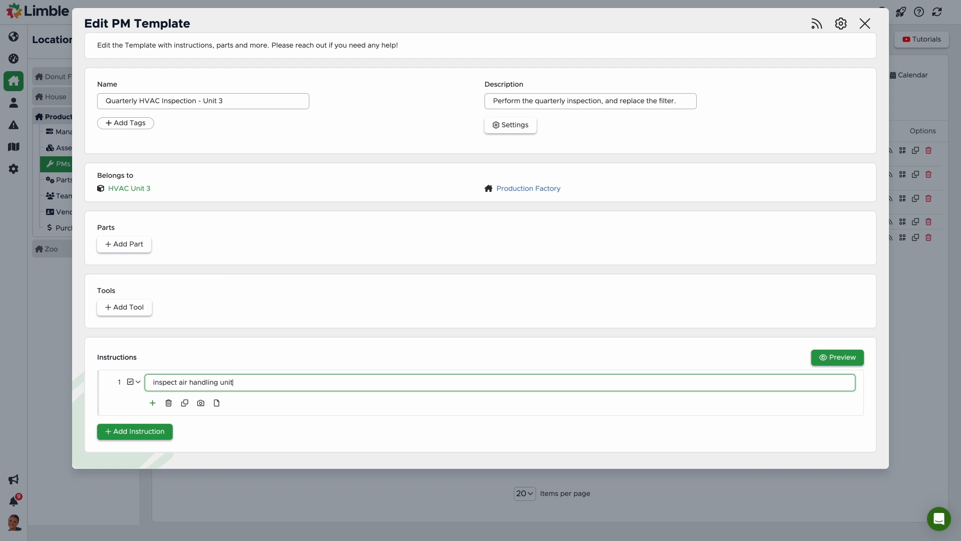
{"action": "left_click", "coordinate": [152, 403]}
{"action": "type", "text": "check and clean the condensate drain pans"}
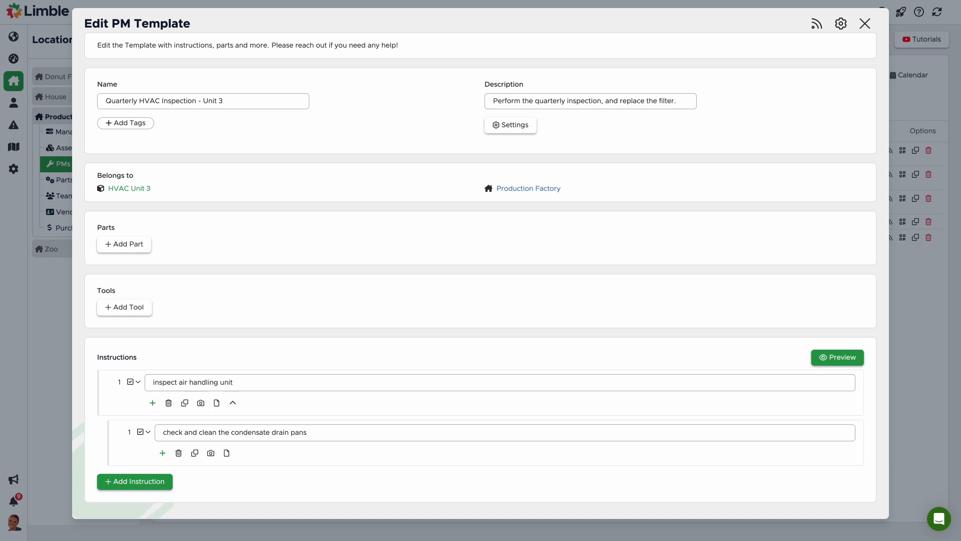
Add a check box instruction "check thermostat" with a number sub-instruction "enter temperature".
{"action": "left_click", "coordinate": [148, 482]}
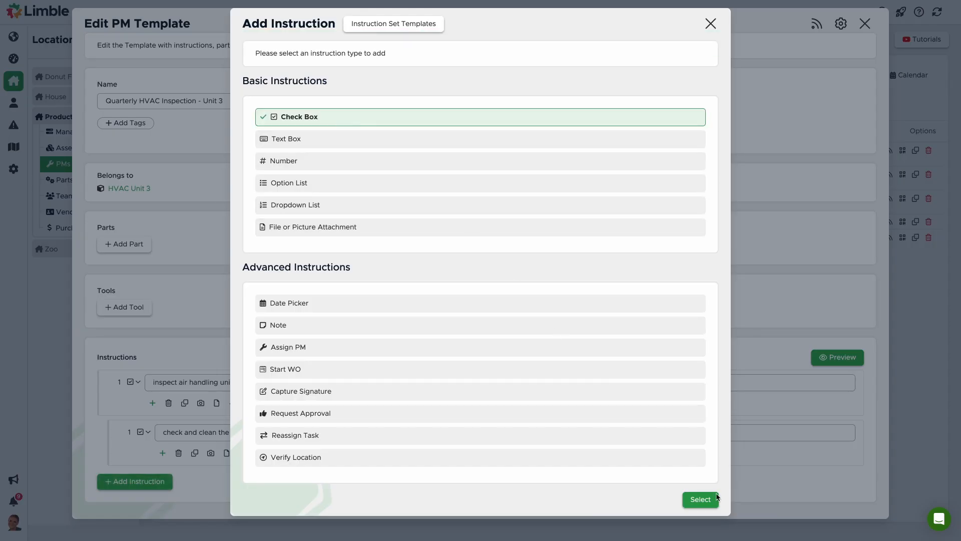
{"action": "left_click", "coordinate": [700, 499]}
{"action": "type", "text": "check thermostat"}
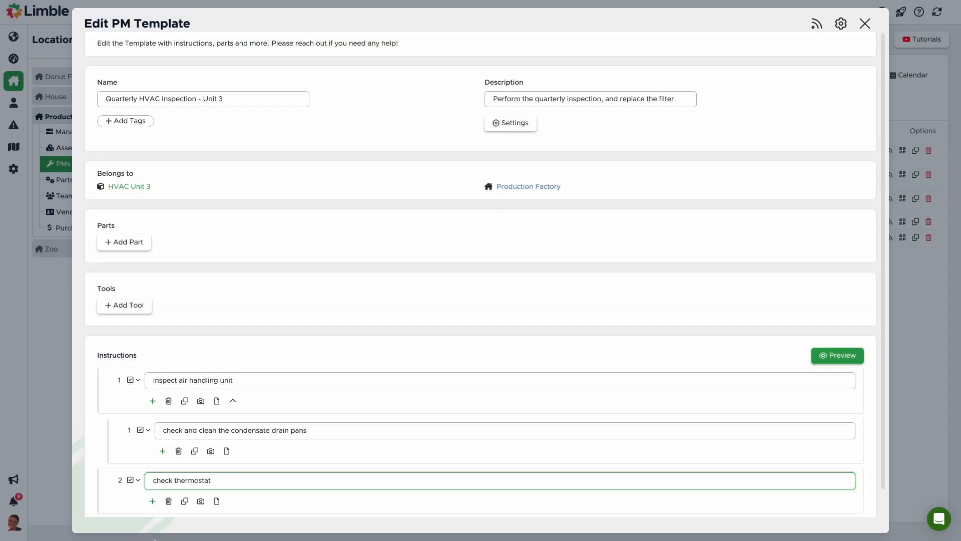
{"action": "left_click", "coordinate": [153, 501]}
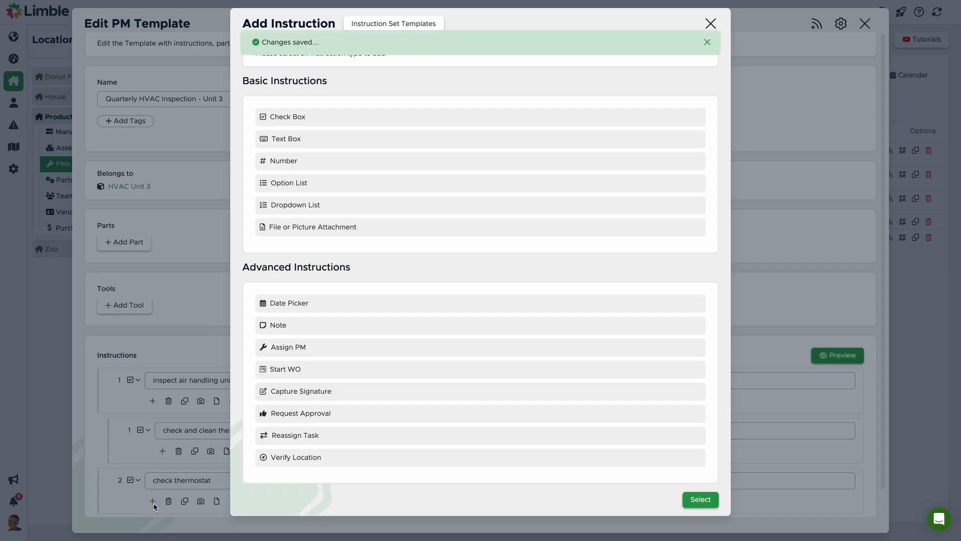
{"action": "left_click", "coordinate": [382, 165]}
{"action": "left_click", "coordinate": [705, 498]}
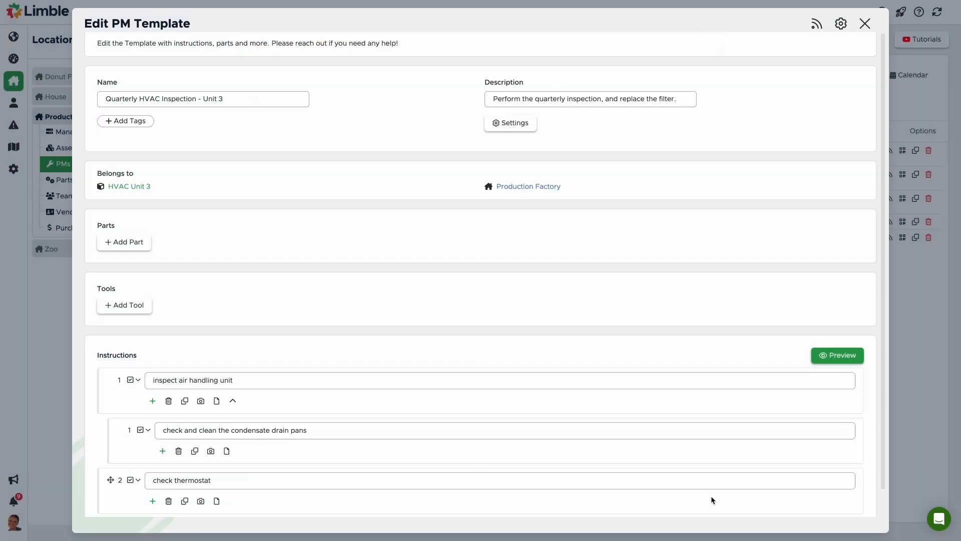
{"action": "left_click", "coordinate": [240, 448]}
{"action": "type", "text": "ent"}
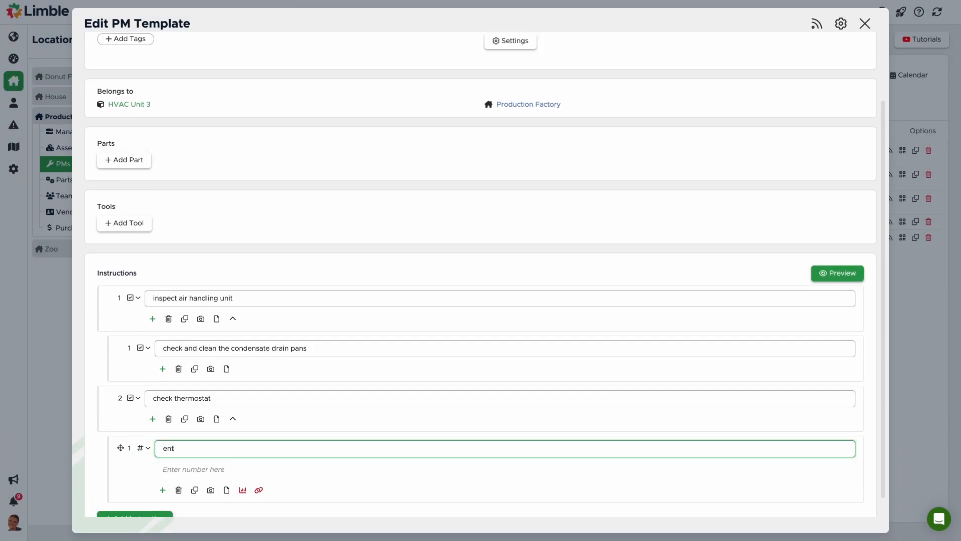
{"action": "type", "text": "er temperature"}
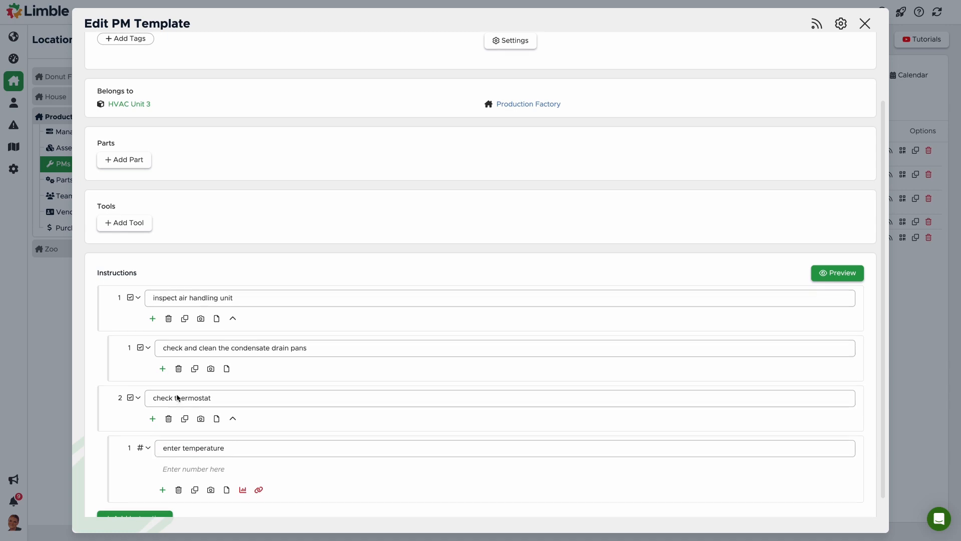
Add a third check box instruction "change filter", and preview the task before returning to the template editor.
{"action": "scroll", "coordinate": [177, 398], "scroll_direction": "down", "scroll_amount": 1}
{"action": "left_click", "coordinate": [155, 499]}
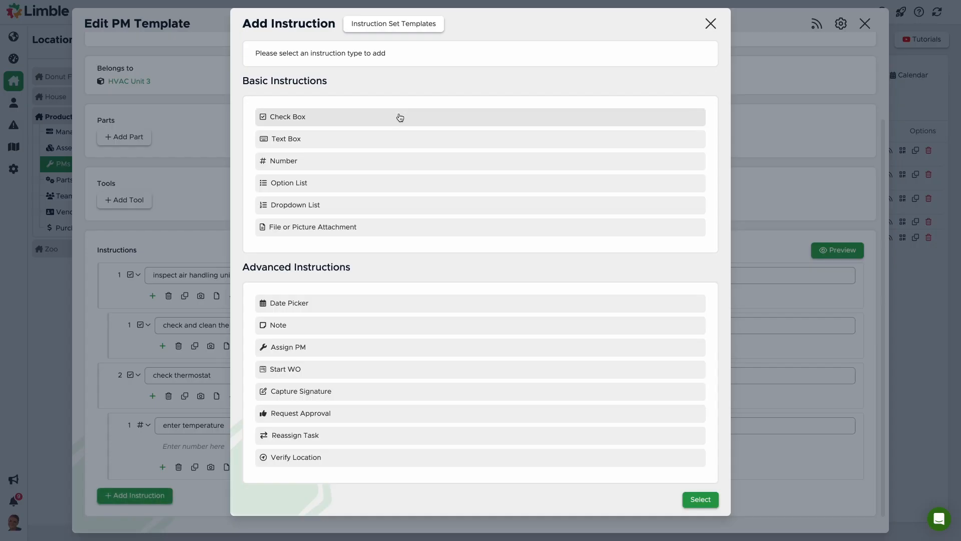
{"action": "left_click", "coordinate": [397, 119]}
{"action": "type", "text": "change filter"}
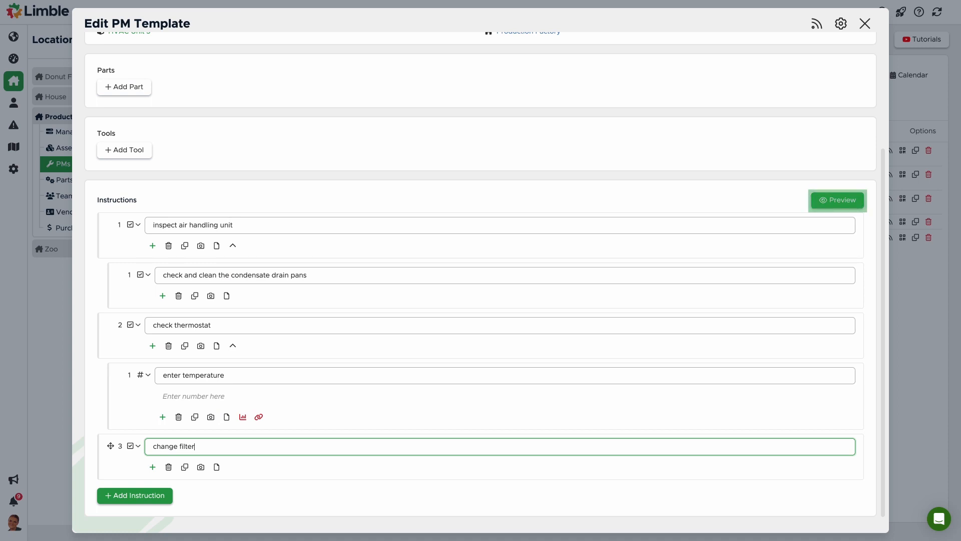
{"action": "left_click", "coordinate": [851, 203]}
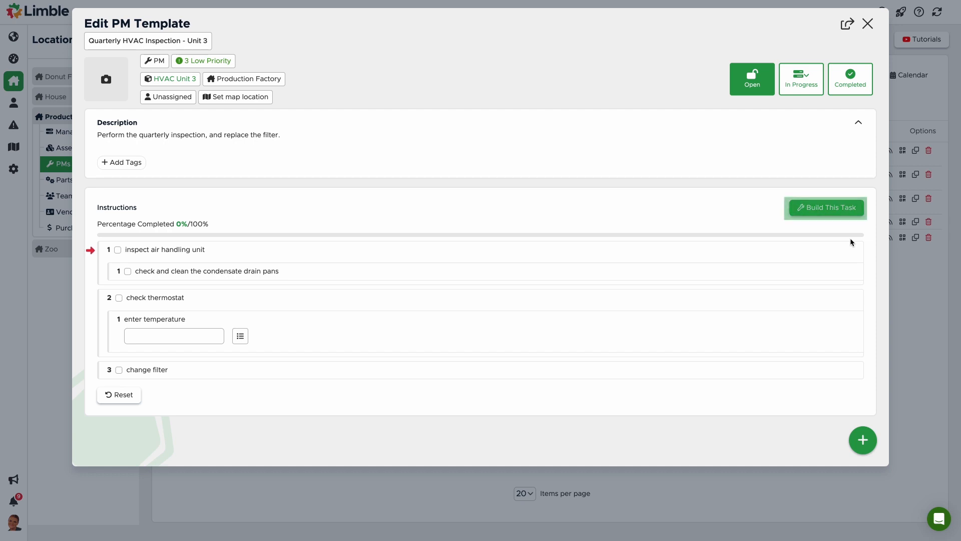
{"action": "left_click", "coordinate": [846, 210]}
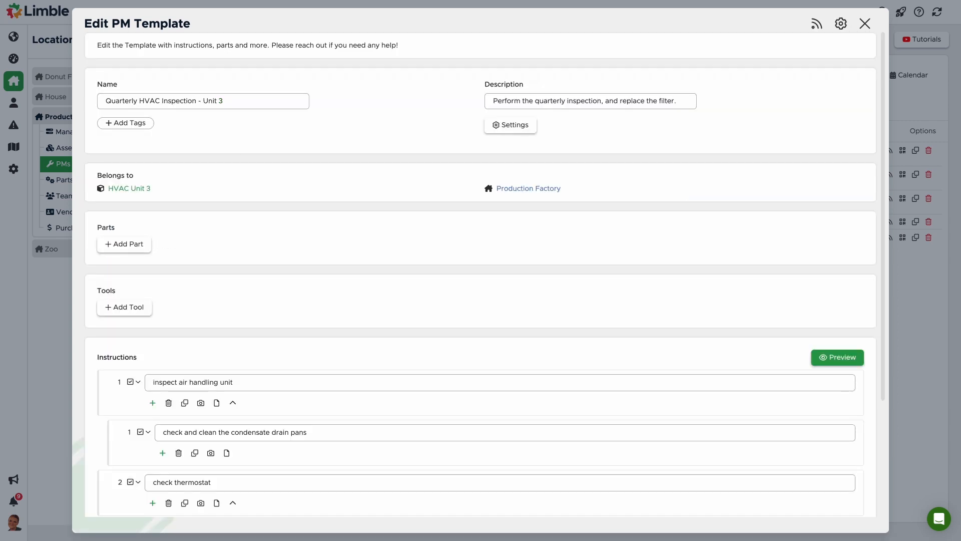
Add the HVAC Filter part from Production Factory to the template.
{"action": "left_click", "coordinate": [143, 248]}
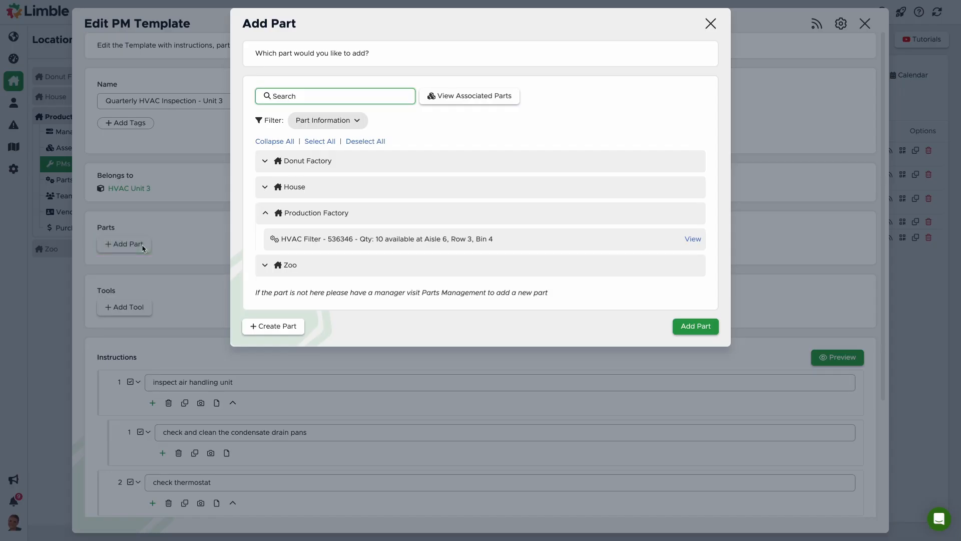
{"action": "left_click", "coordinate": [307, 243]}
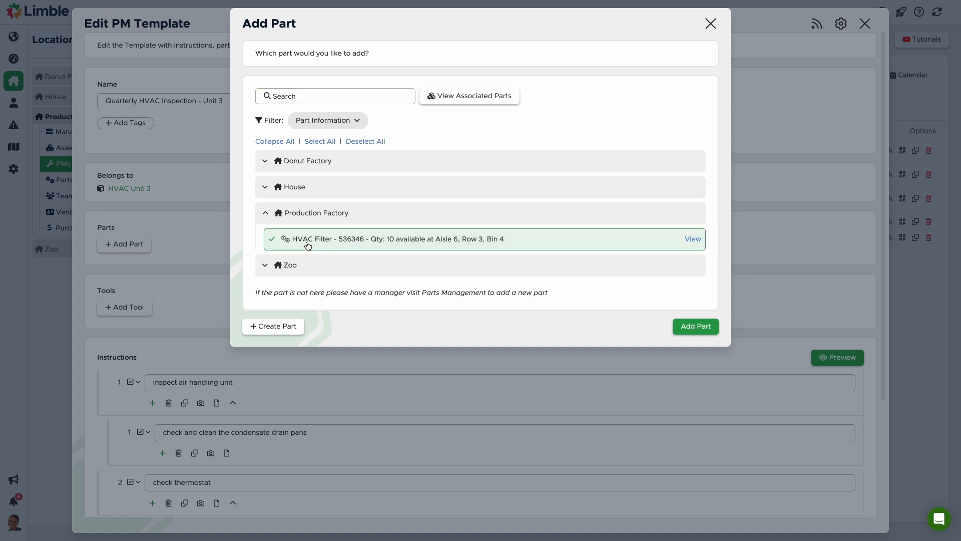
{"action": "left_click", "coordinate": [696, 327]}
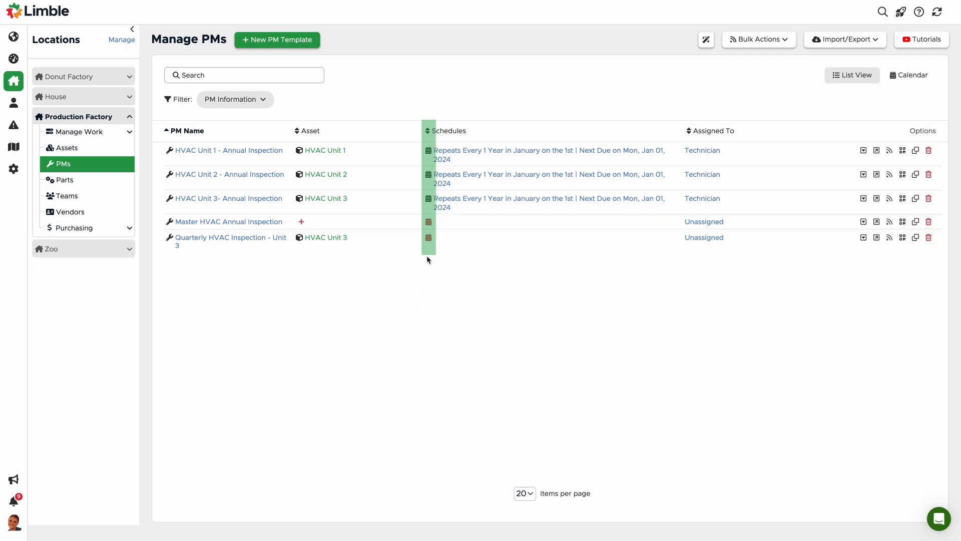
Set the Quarterly HVAC Inspection - Unit 3 PM to recur monthly by weekday, every 3 months on the 1st Monday.
{"action": "left_click", "coordinate": [429, 240]}
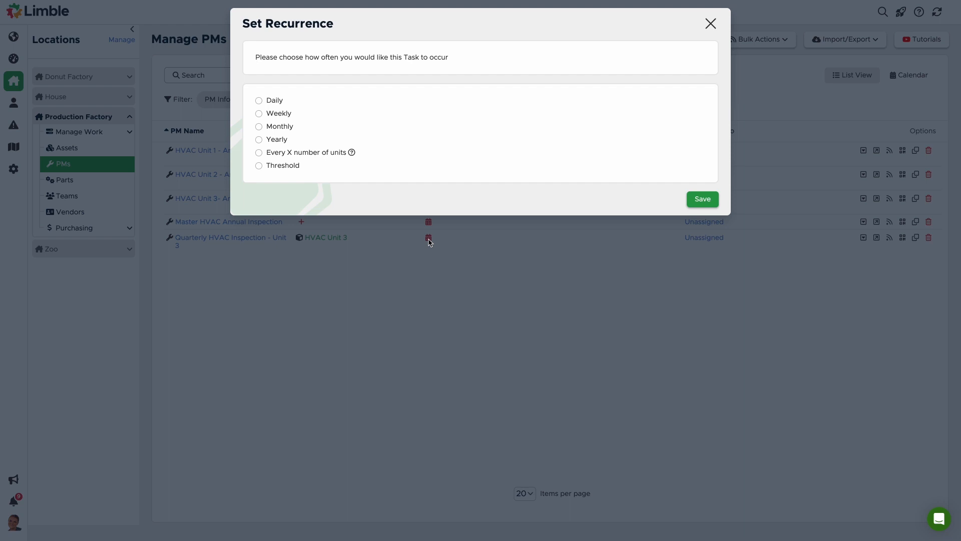
{"action": "left_click", "coordinate": [263, 128]}
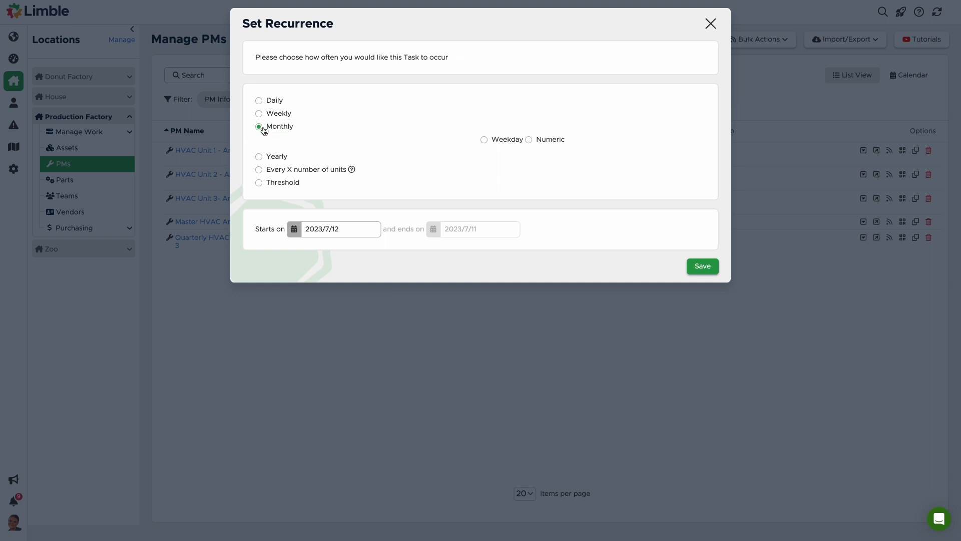
{"action": "left_click", "coordinate": [485, 141]}
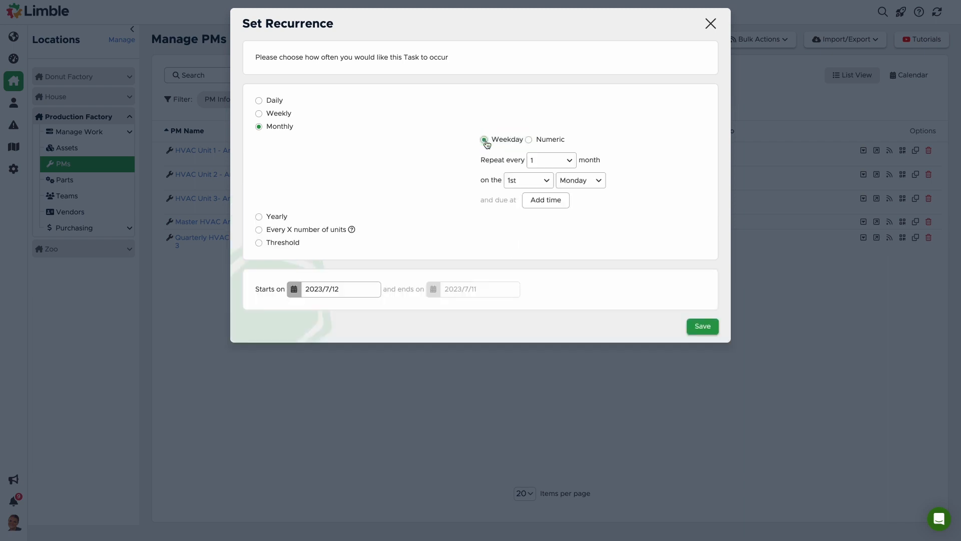
{"action": "left_click", "coordinate": [550, 162]}
{"action": "left_click", "coordinate": [560, 219]}
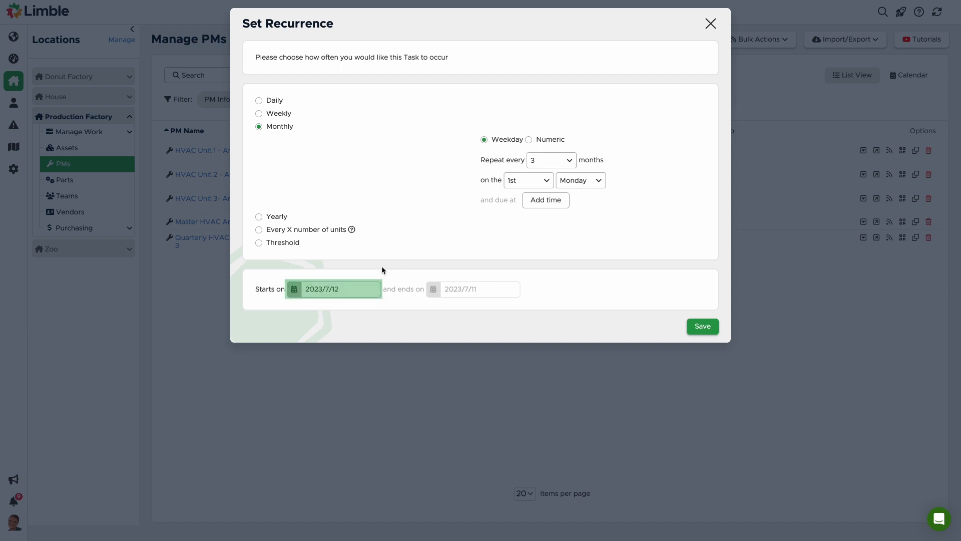
Set the recurrence's start date to 2023/7/13 and save the schedule without an end date.
{"action": "left_click", "coordinate": [345, 289]}
{"action": "left_click", "coordinate": [352, 380]}
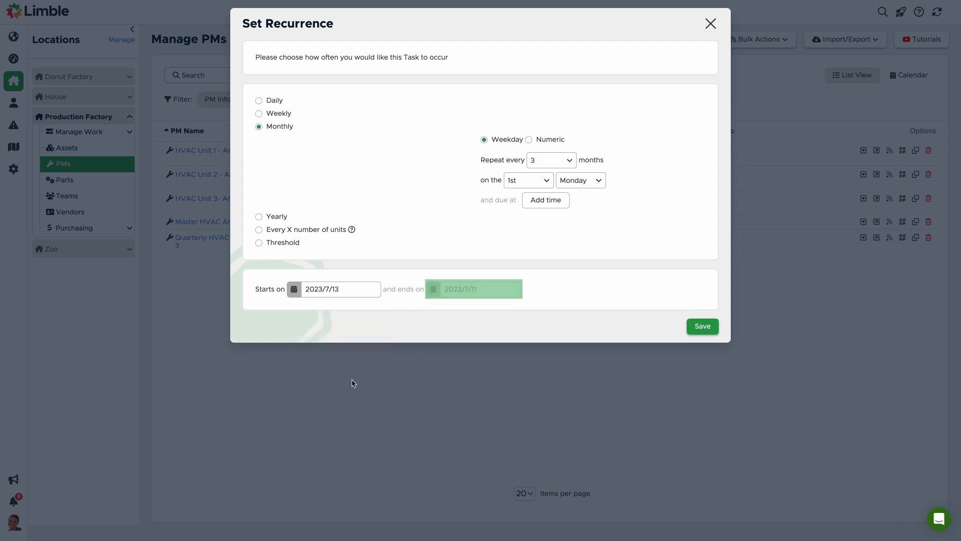
{"action": "left_click", "coordinate": [450, 289]}
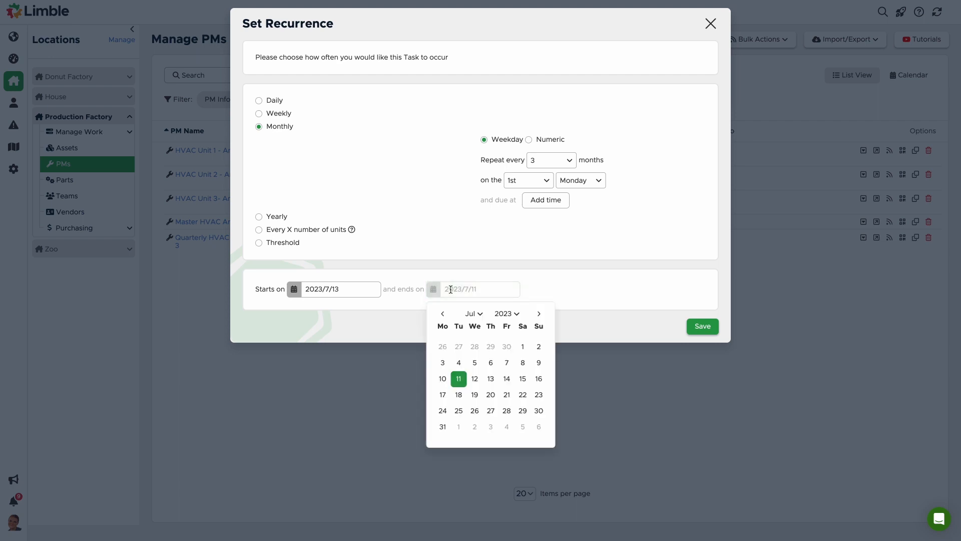
{"action": "left_click", "coordinate": [710, 329]}
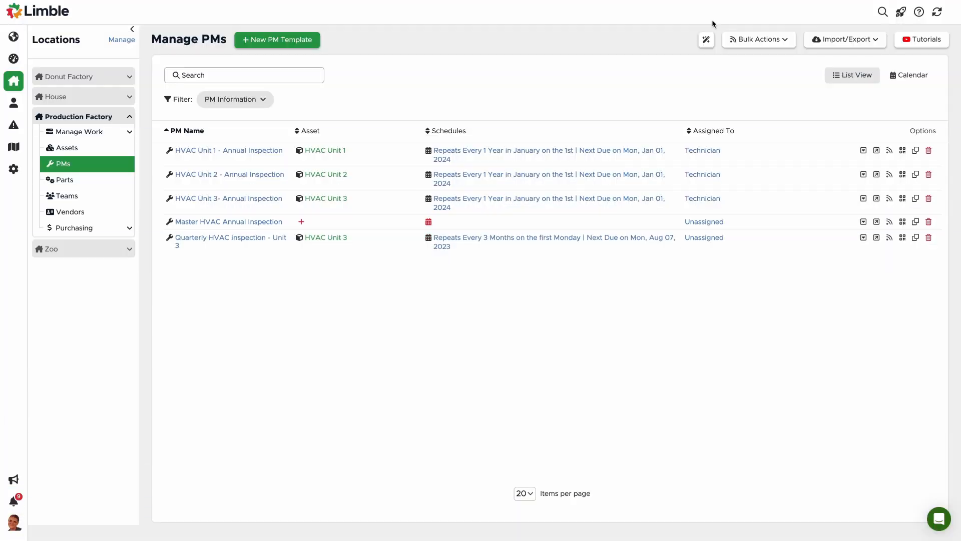
Assign the Quarterly HVAC Inspection - Unit 3 PM to the Afternoon Shift team.
{"action": "left_click", "coordinate": [716, 241]}
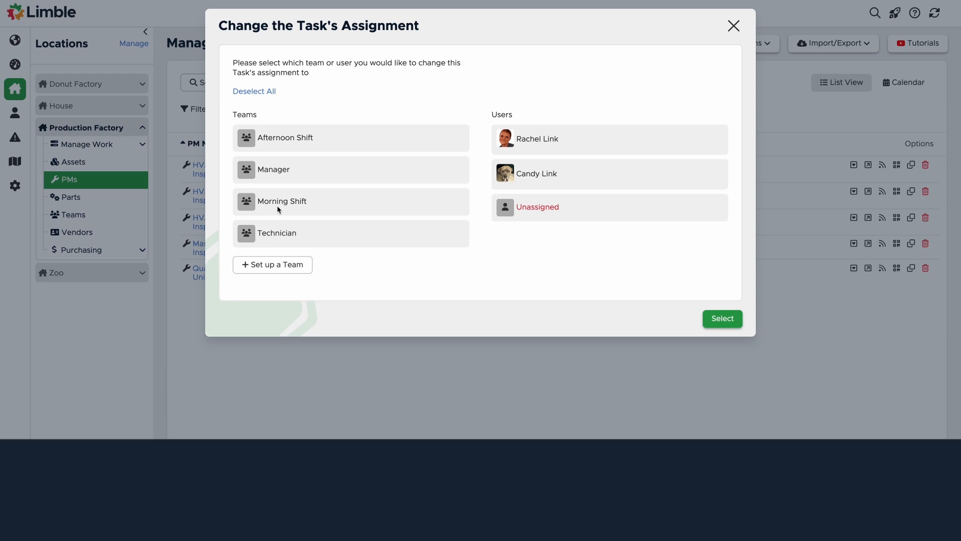
{"action": "left_click", "coordinate": [321, 143]}
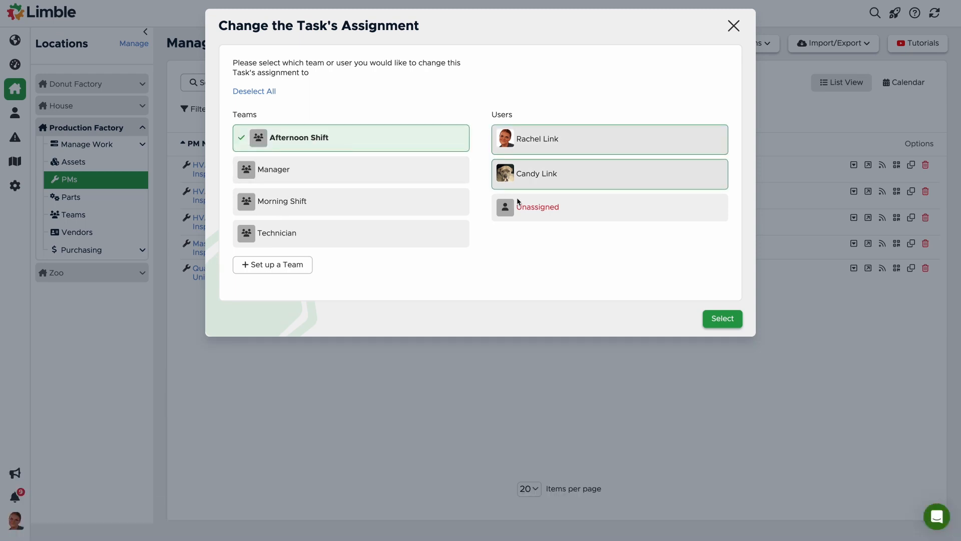
{"action": "left_click", "coordinate": [709, 318]}
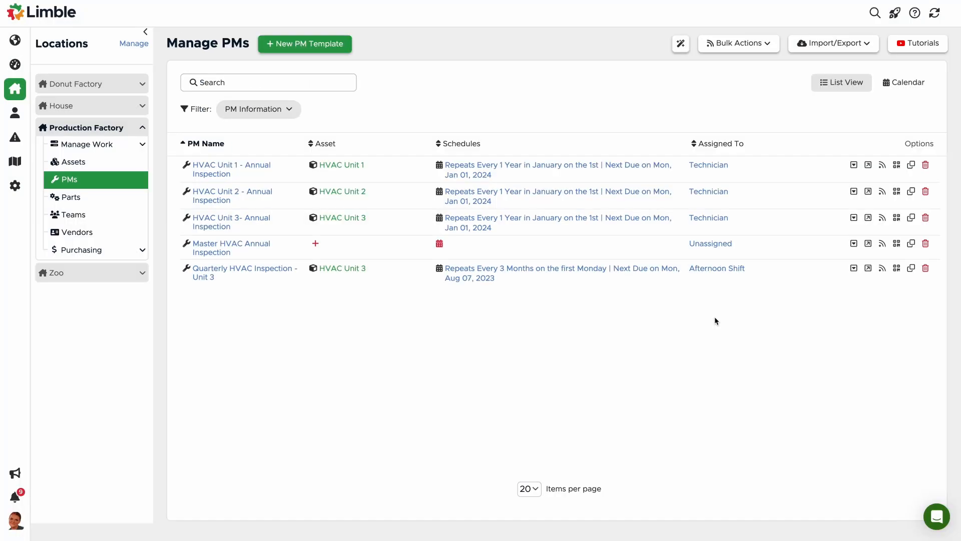